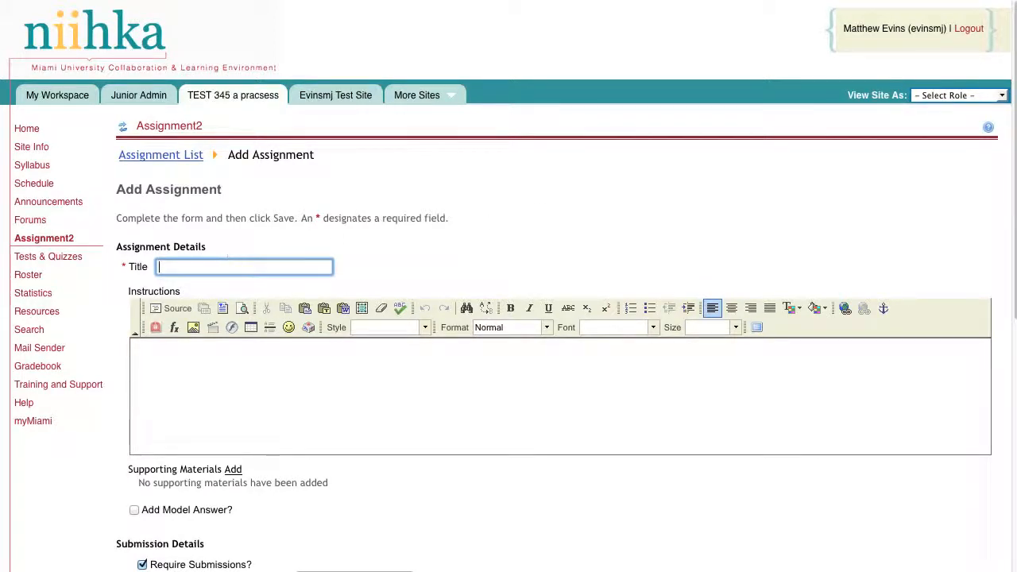
Title the new assignment "Test Assignment - Video" and enter the instructions "Upload your video here."
text(Test Assignment - Video)
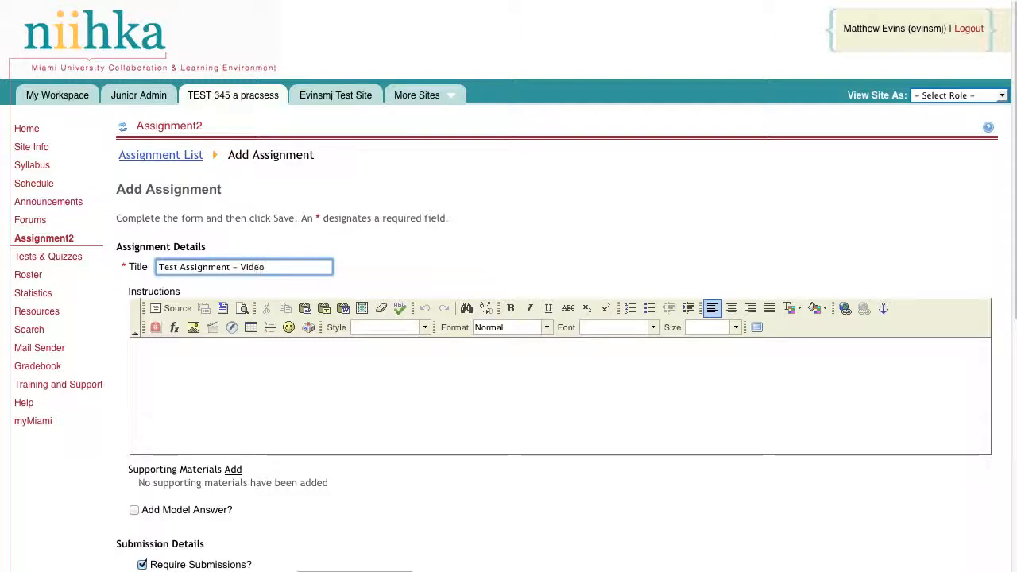
click(234, 387)
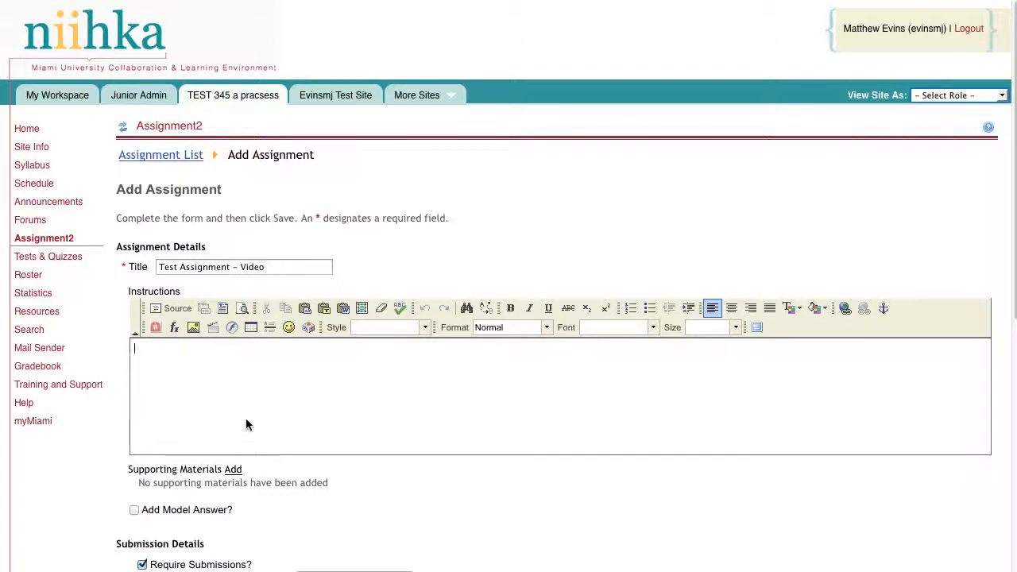
text(Upload your video here.)
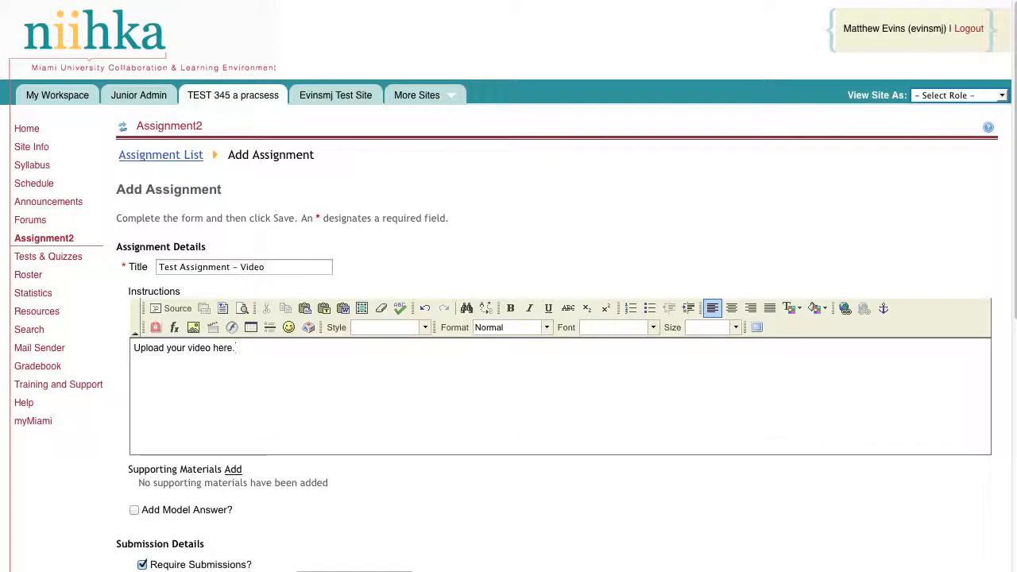
Set the assignment's submission format to Attachments only
scroll(524, 523, down, 1)
scroll(523, 522, down, 1)
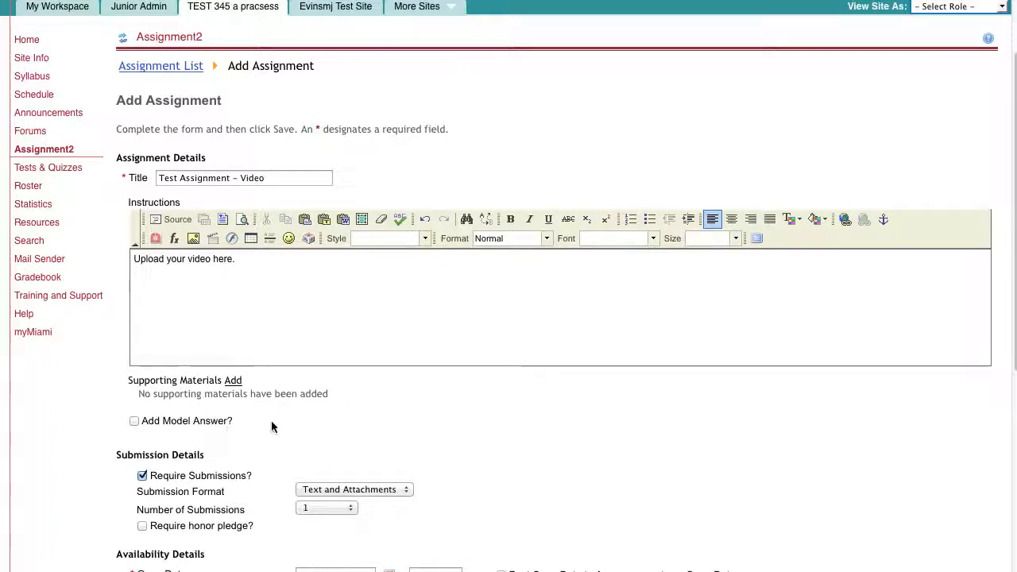
scroll(272, 425, down, 2)
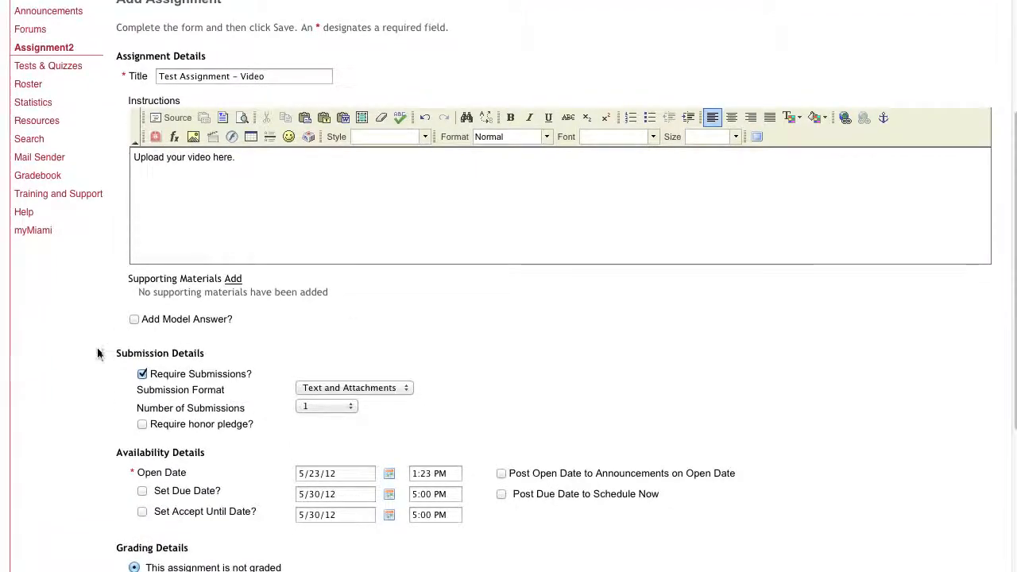
scroll(98, 356, down, 2)
scroll(98, 356, down, 1)
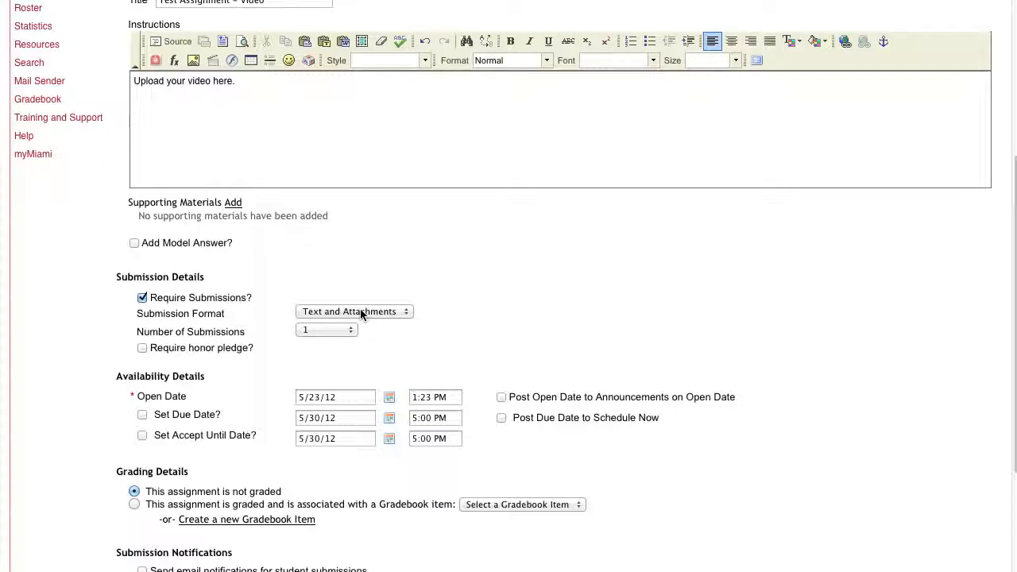
scroll(243, 151, up, 3)
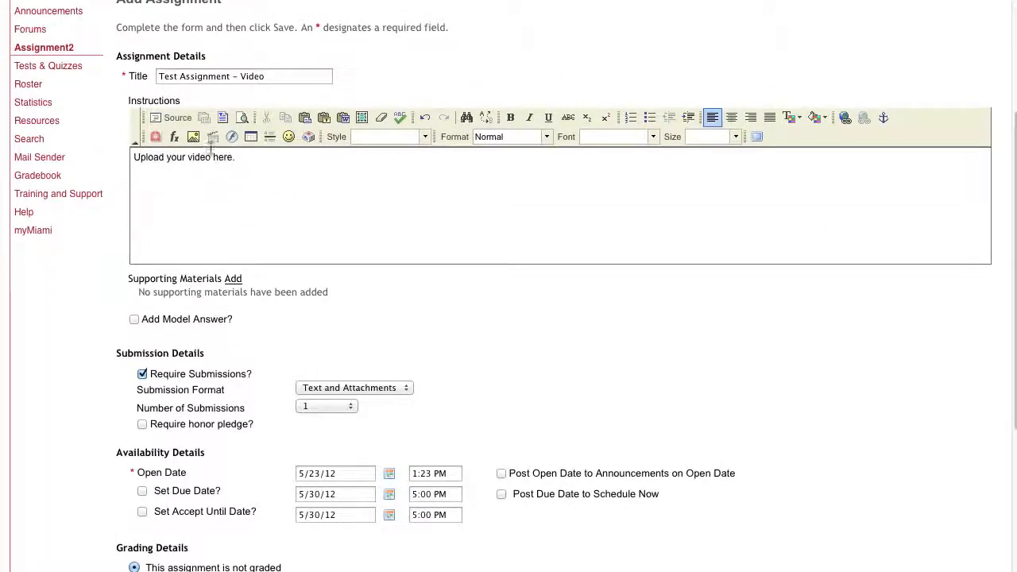
click(307, 387)
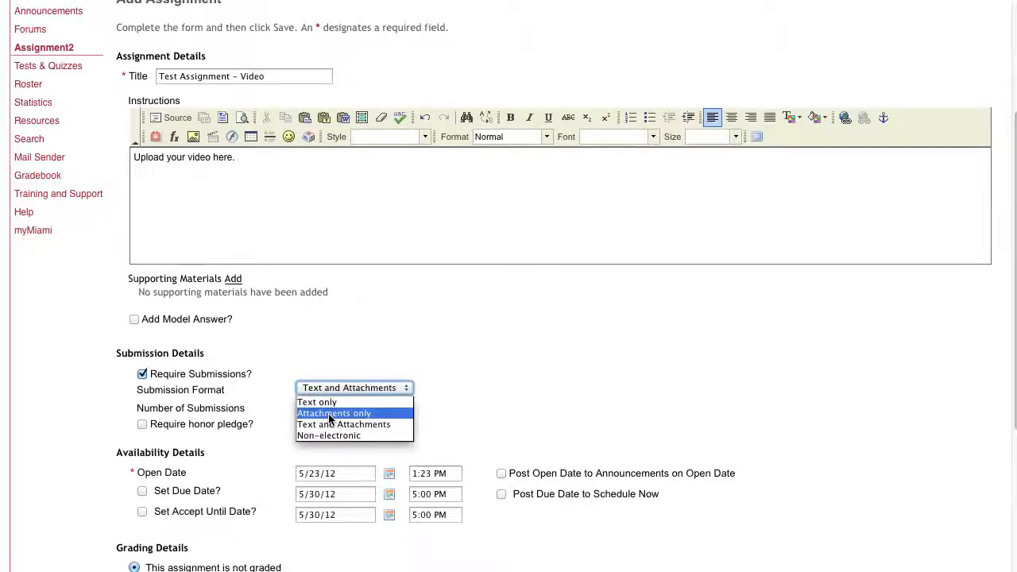
click(470, 400)
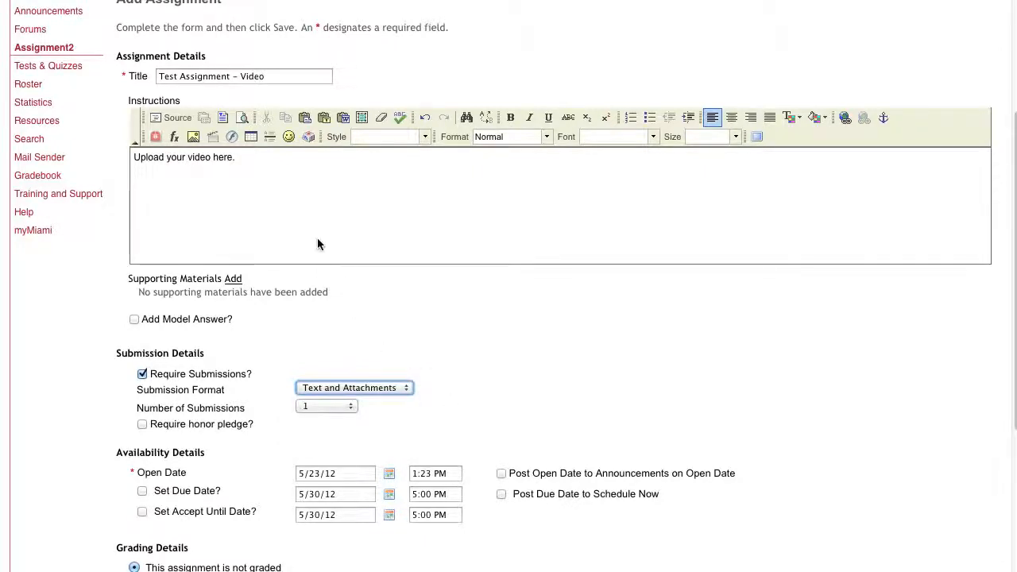
click(353, 387)
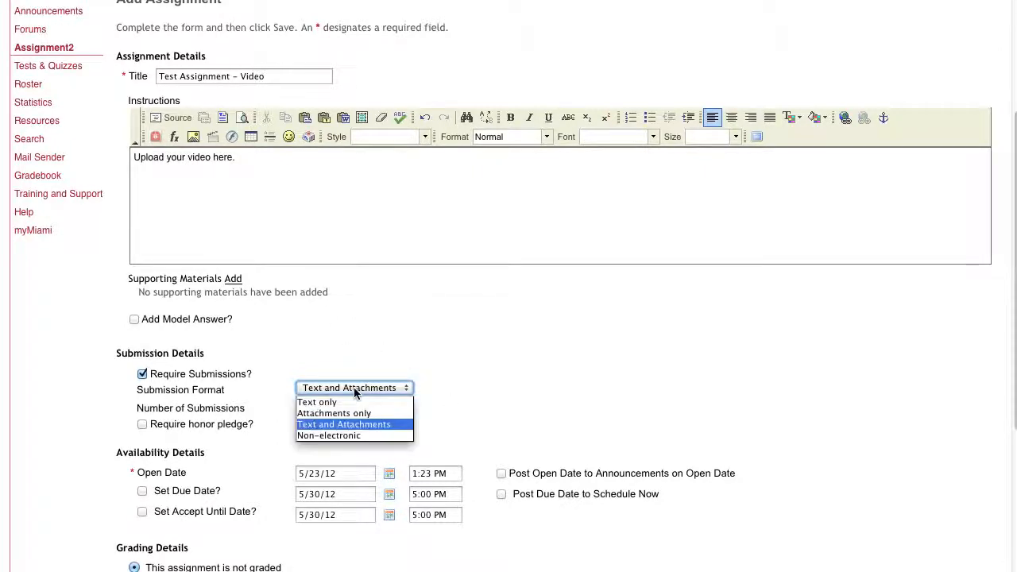
click(357, 412)
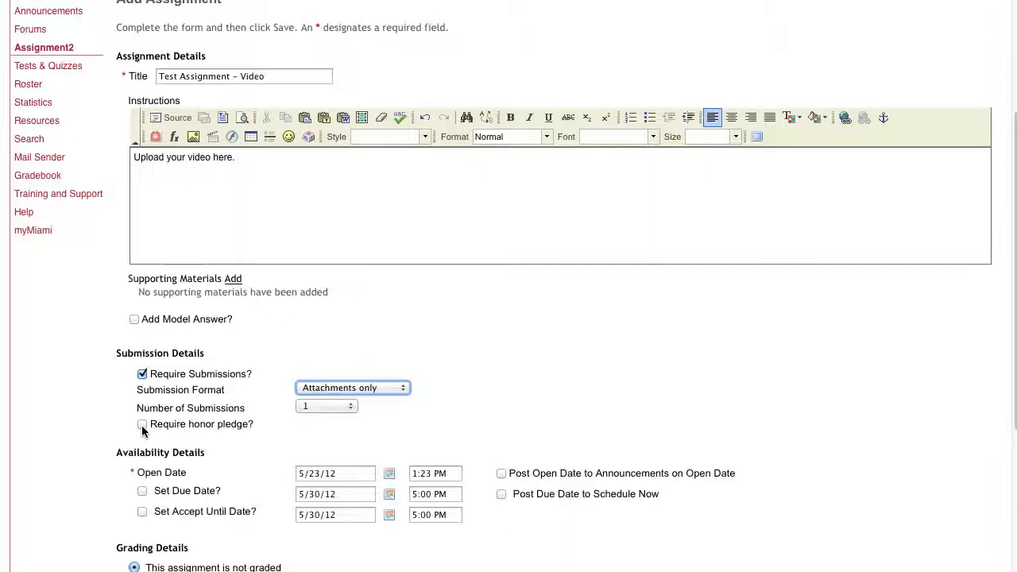
Enable a due date for the assignment and set it to 6/1/12
scroll(142, 430, down, 4)
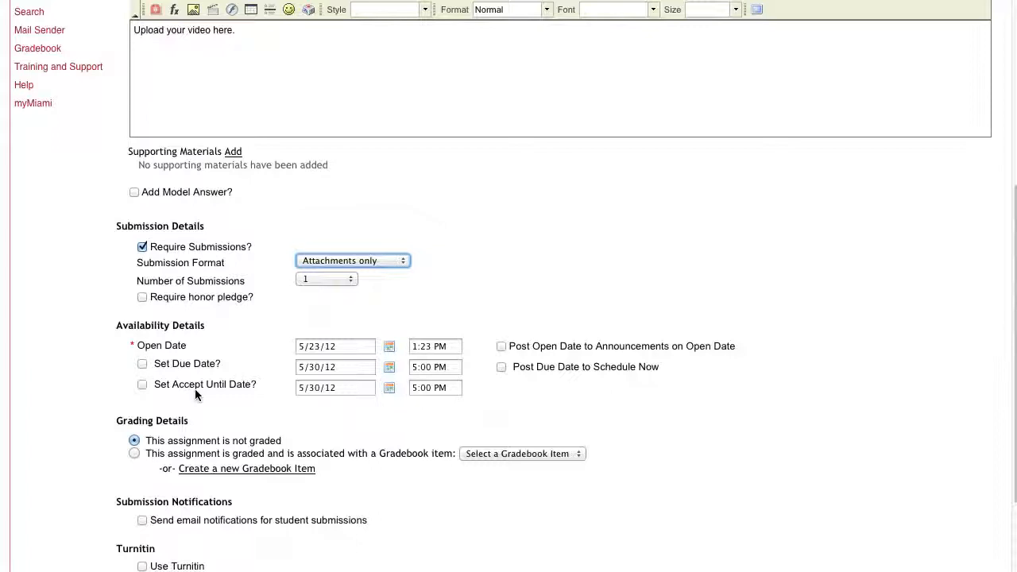
click(142, 364)
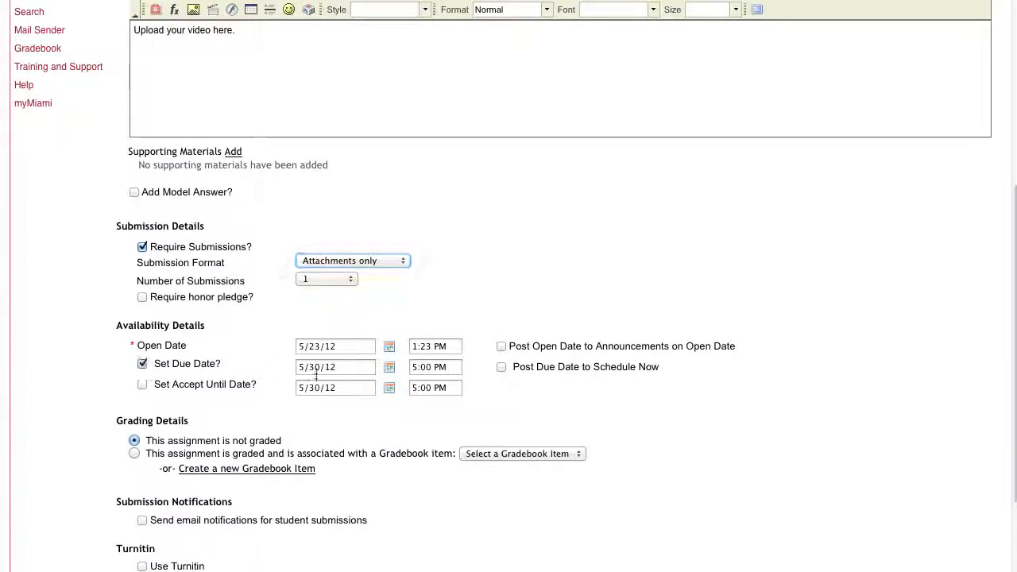
drag(321, 367, 297, 367)
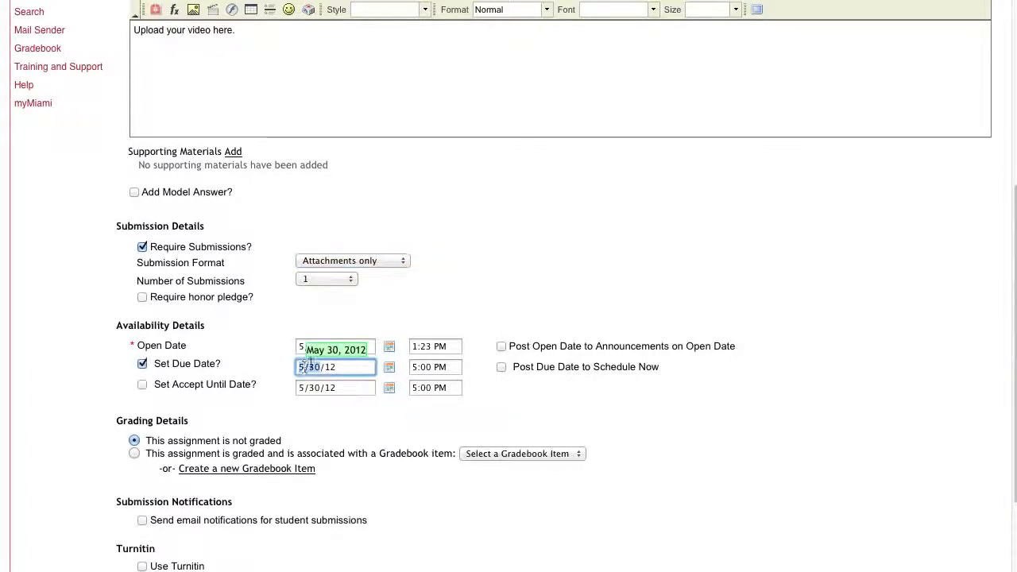
text(6/1)
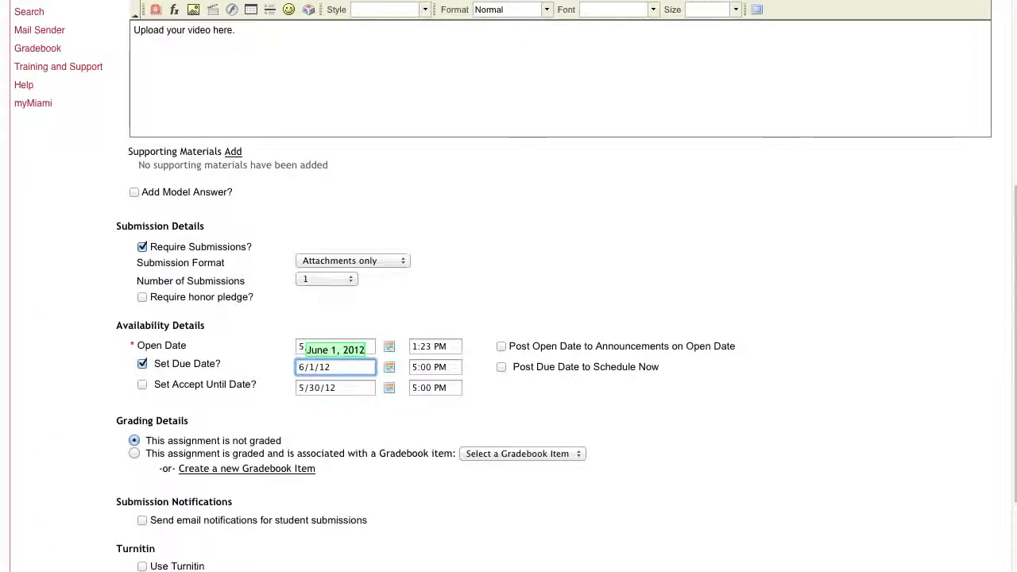
Enable the accept-until date for the assignment and set it to 8/1/12
click(143, 385)
click(337, 387)
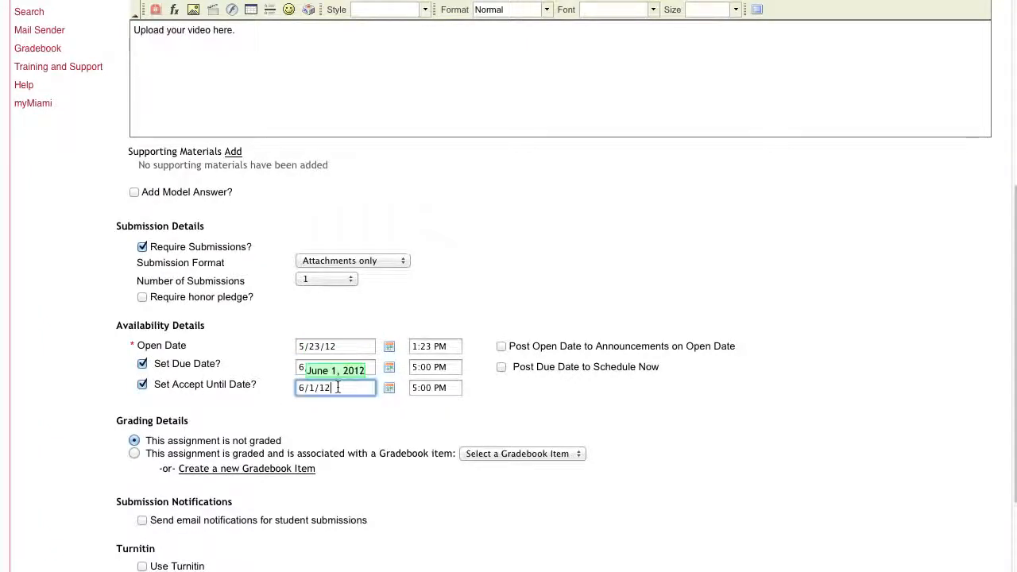
drag(338, 387, 294, 387)
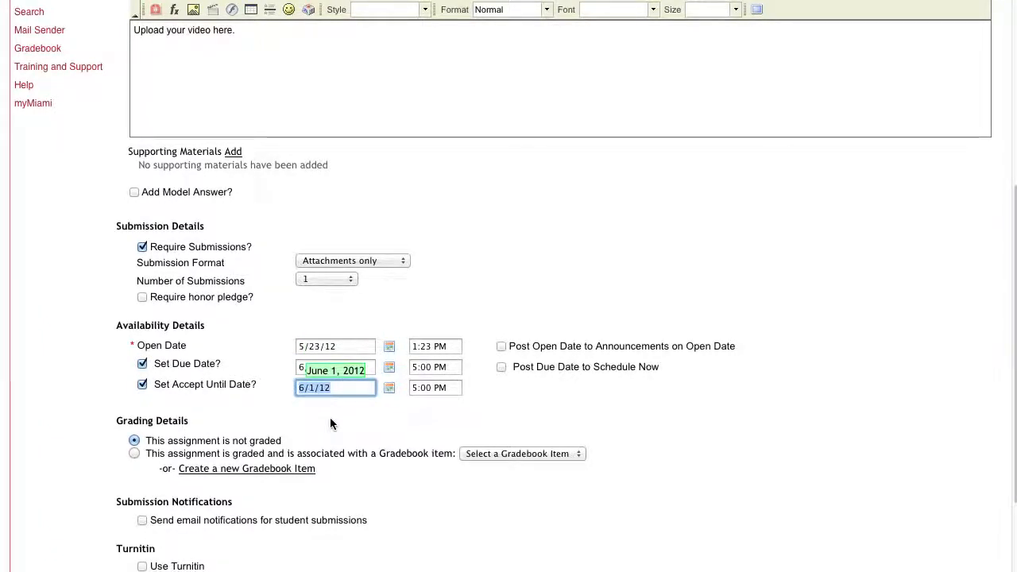
text(8/1)
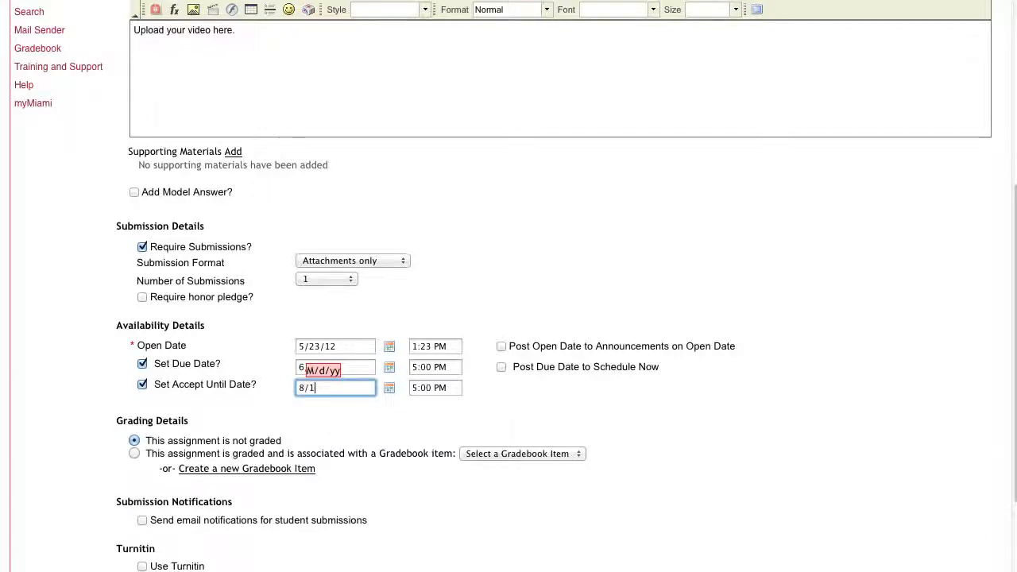
text(/12)
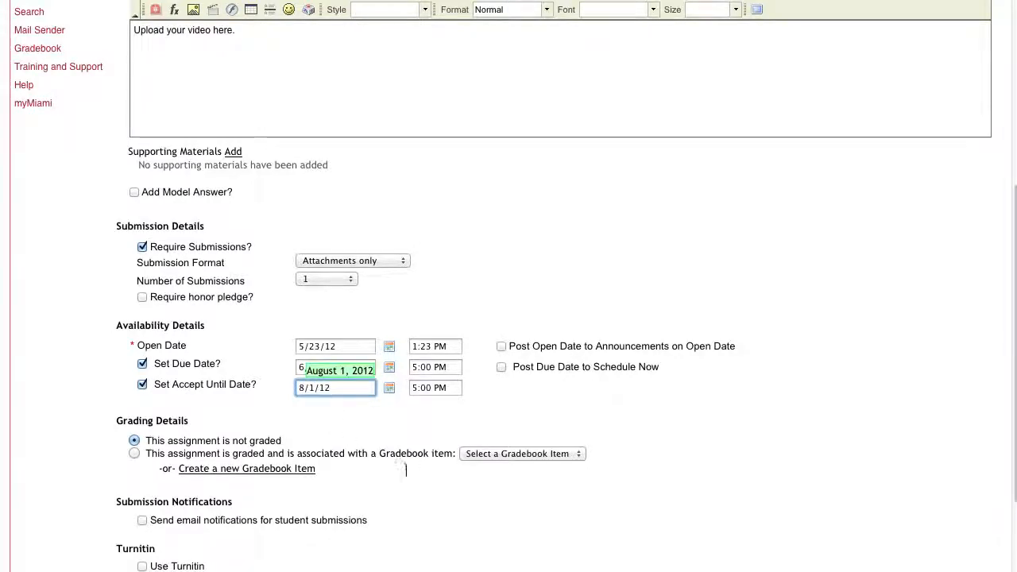
click(406, 470)
Mark the assignment as graded and associated with a Gradebook item
scroll(398, 498, down, 2)
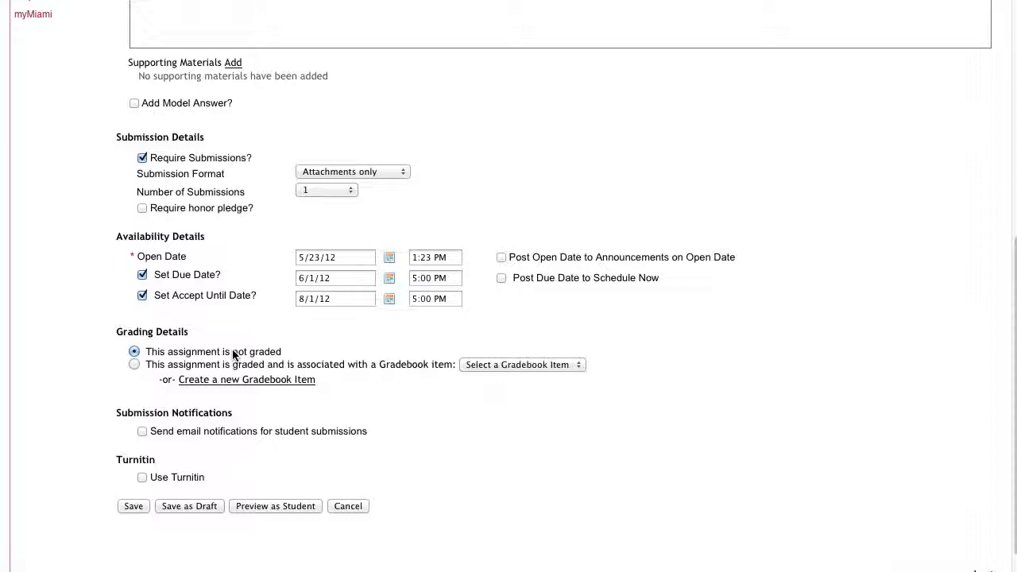
click(134, 364)
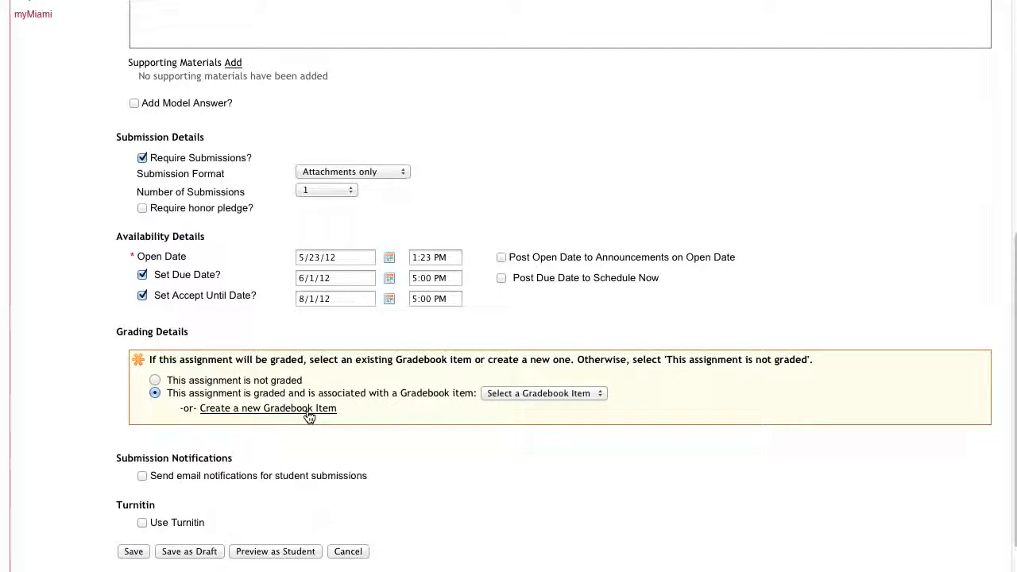
Enable Turnitin for the assignment with its default options and try to save the assignment
scroll(381, 451, down, 1)
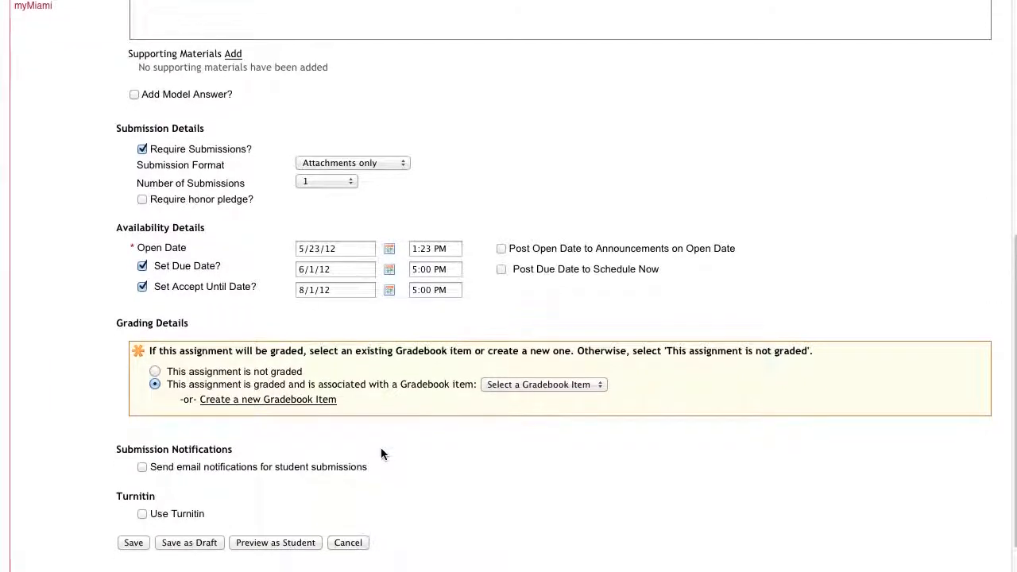
scroll(381, 449, down, 2)
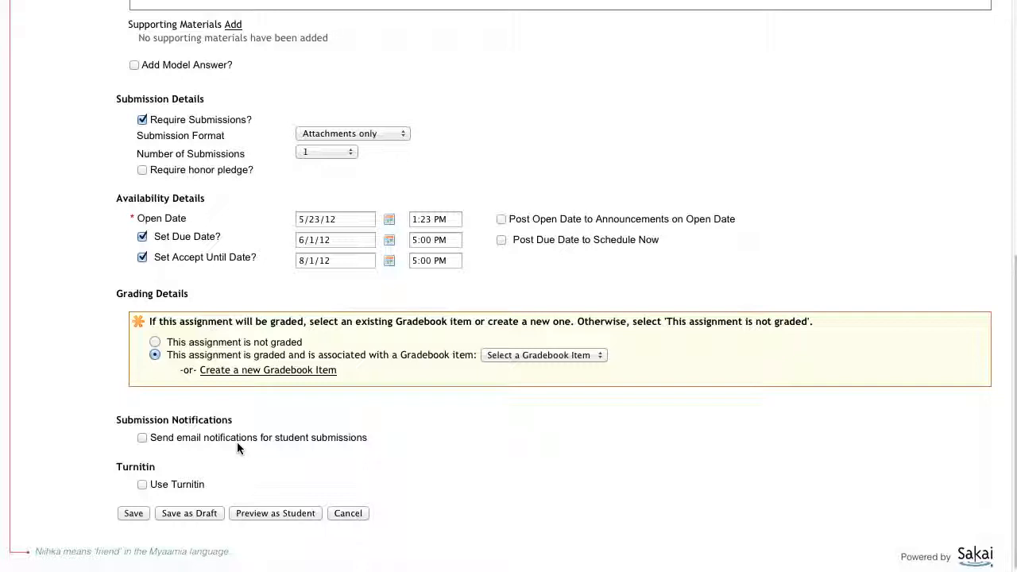
scroll(182, 463, down, 1)
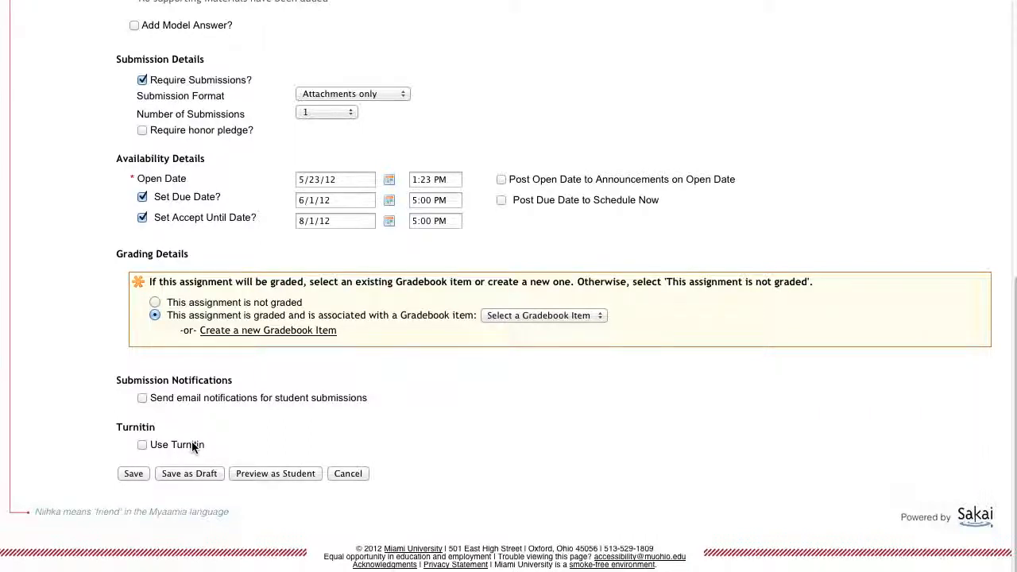
click(143, 445)
scroll(251, 437, down, 5)
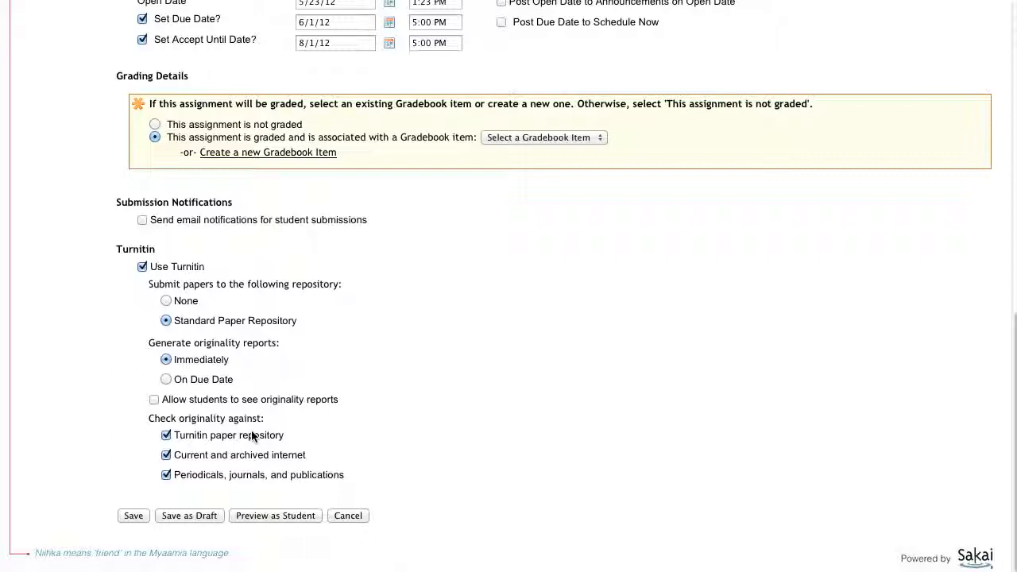
click(133, 516)
Check the available Gradebook items in the grading details and mark the assignment as not graded
scroll(132, 517, down, 3)
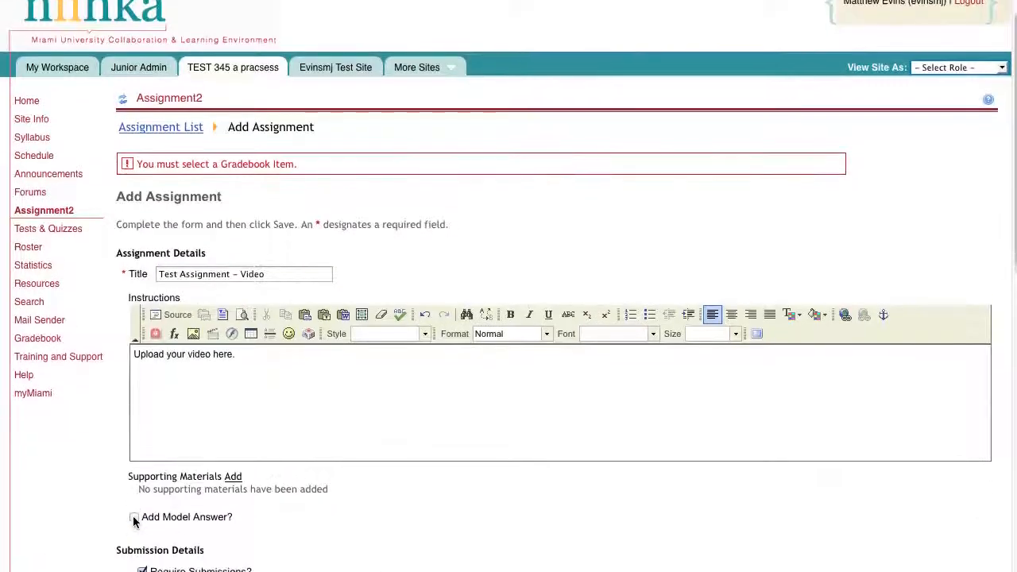
scroll(133, 521, down, 1)
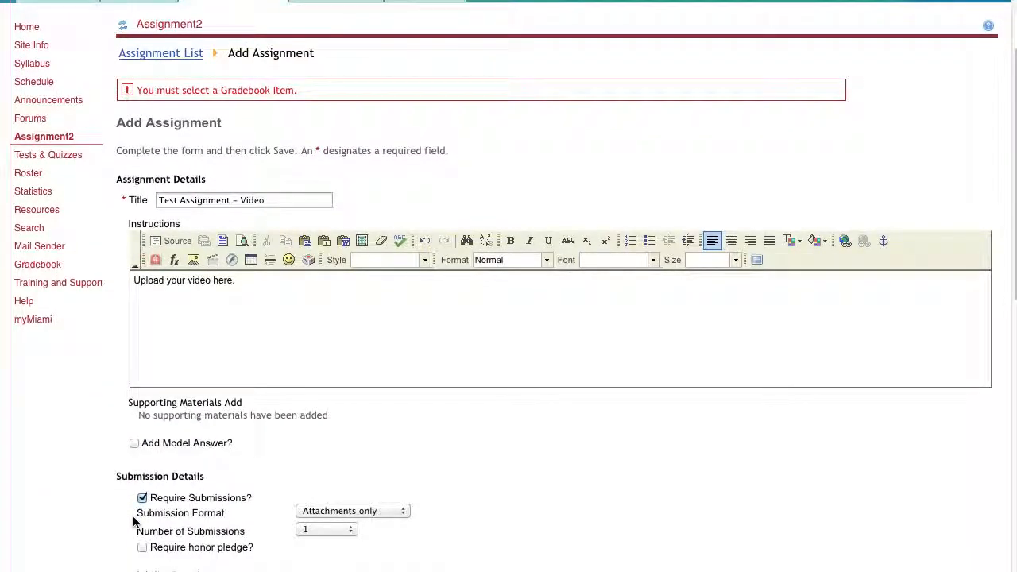
scroll(133, 521, down, 5)
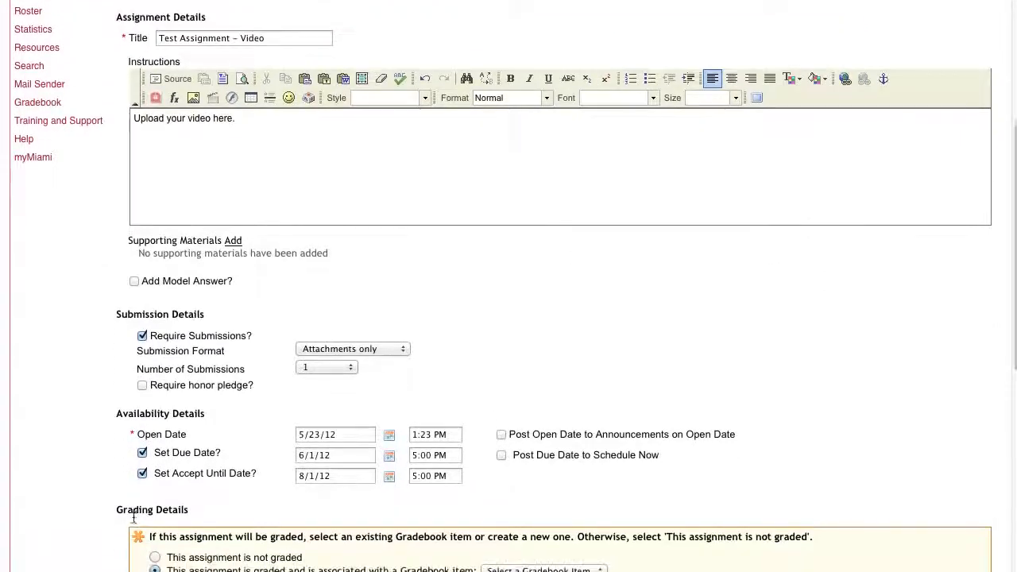
scroll(134, 519, down, 3)
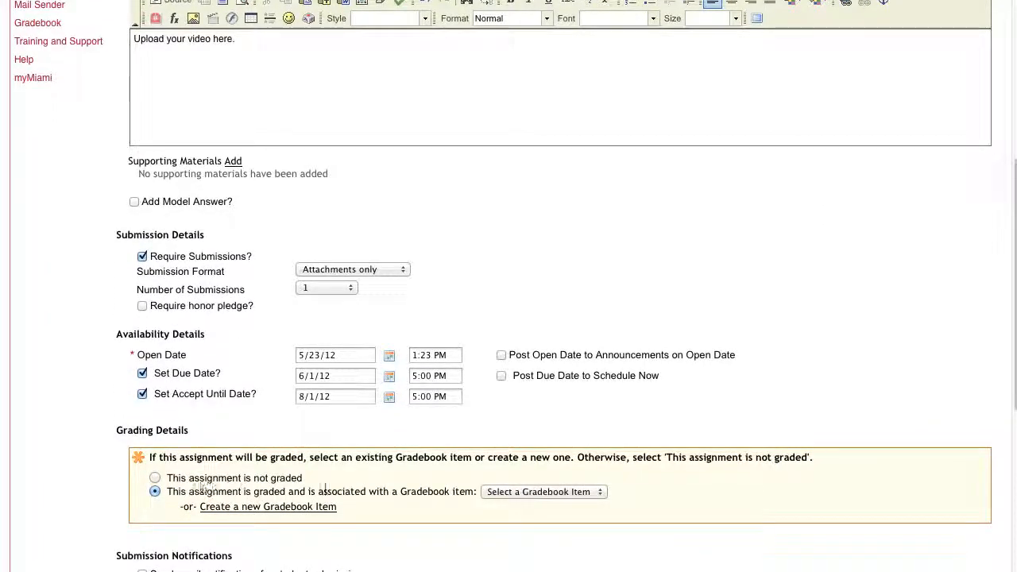
click(588, 492)
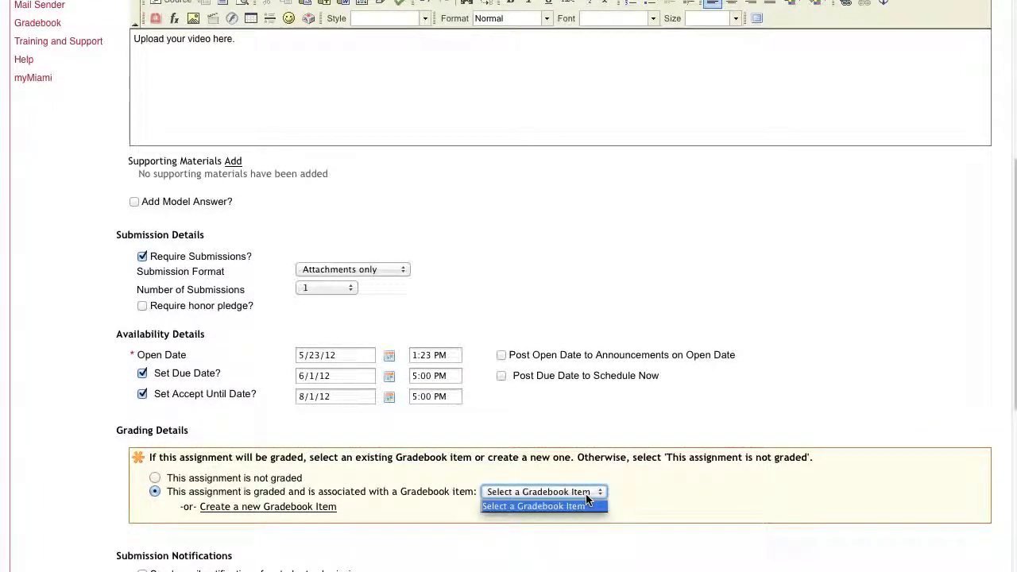
click(440, 472)
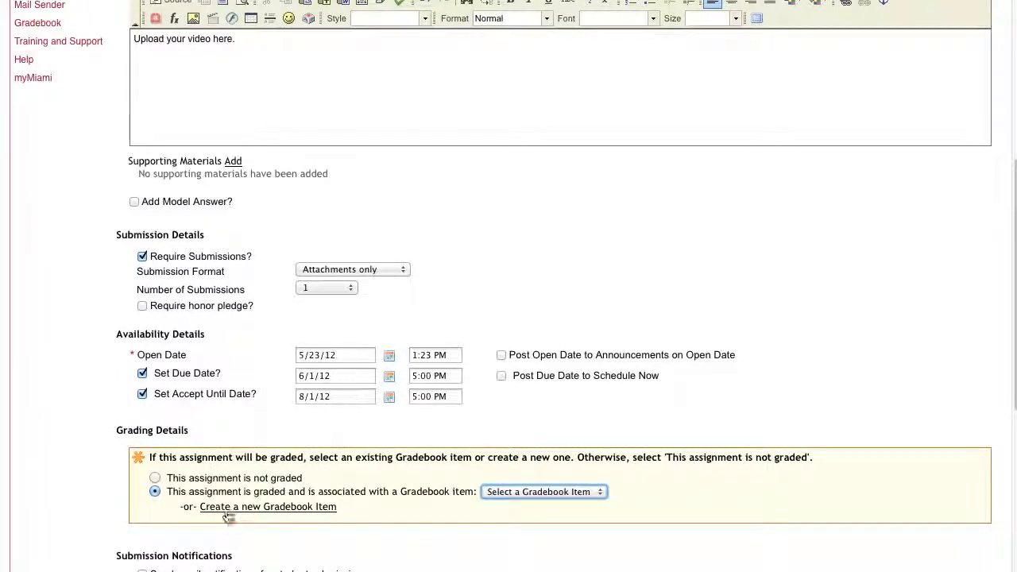
click(154, 478)
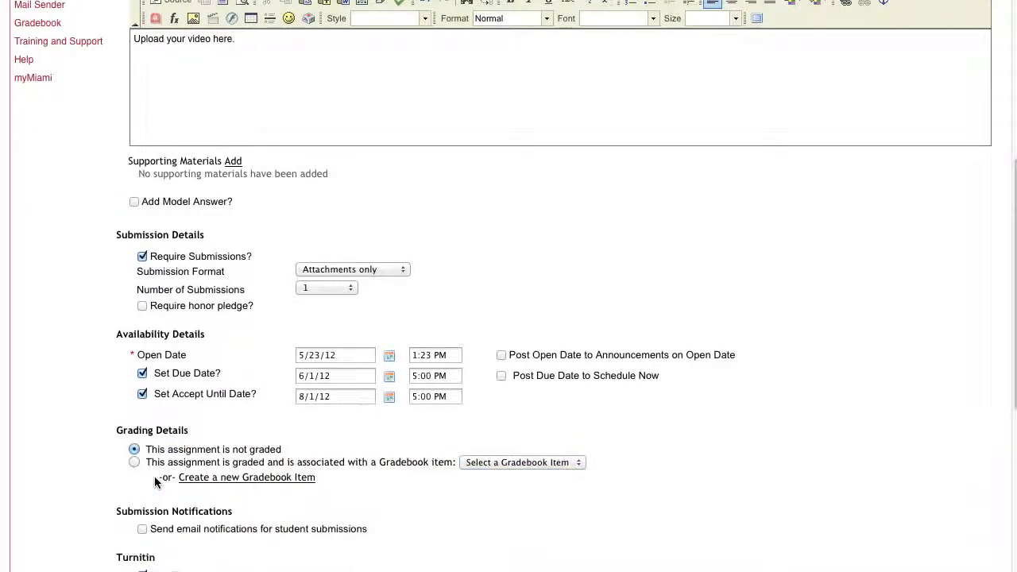
Save the completed assignment to post it to the assignment list
scroll(113, 488, down, 5)
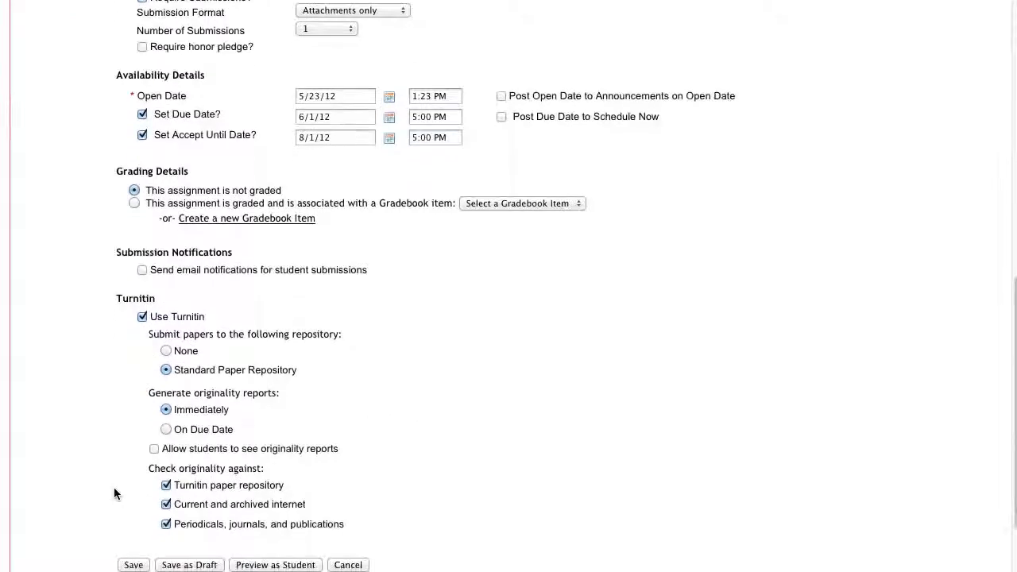
scroll(114, 494, down, 2)
click(145, 469)
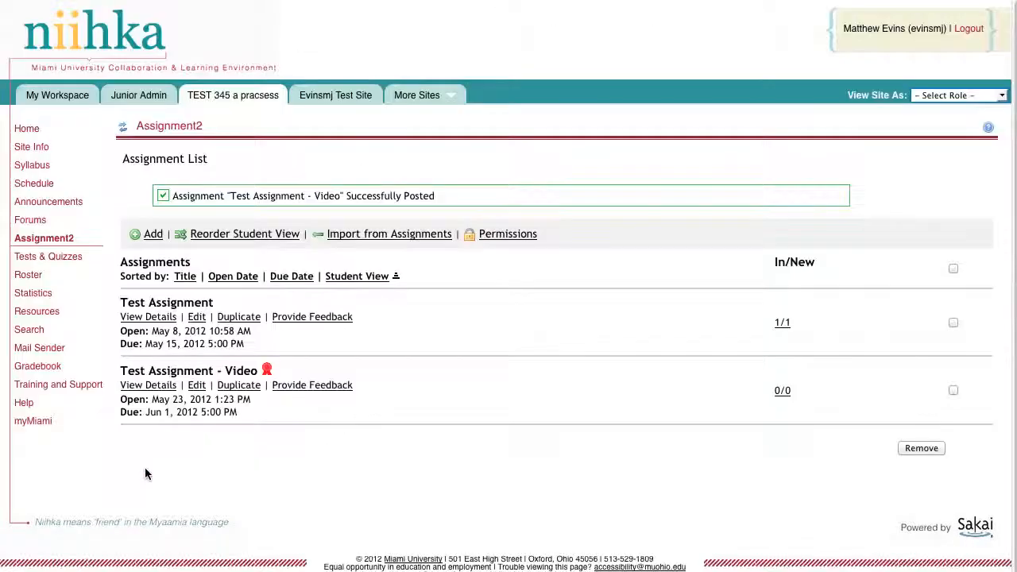